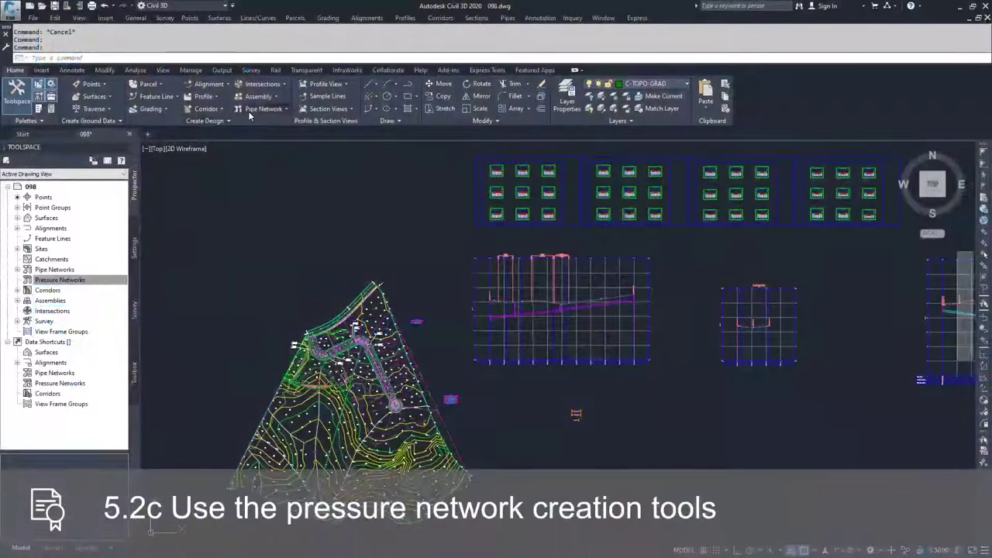
- Open the Pipe Network dropdown and choose Pressure Network Creation Tools
click(286, 108)
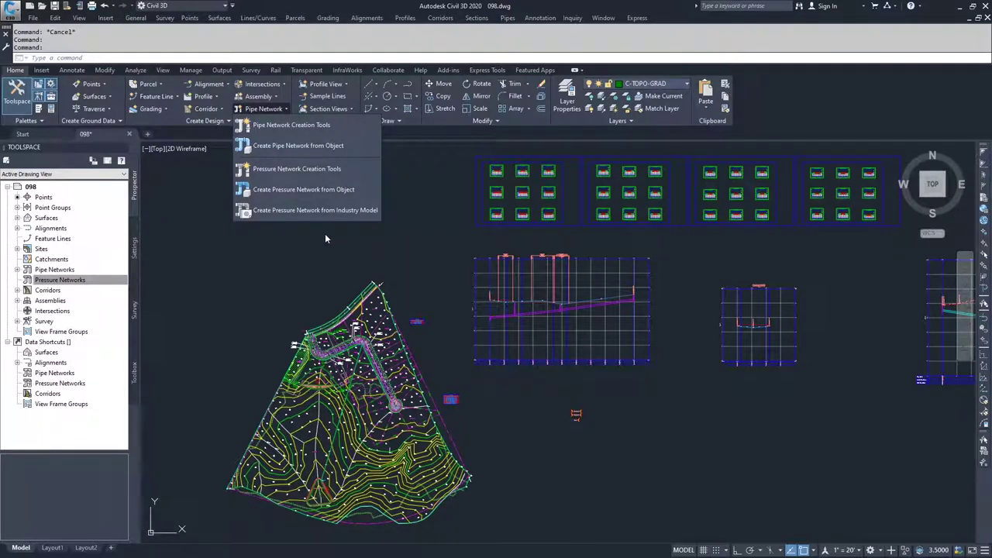
click(310, 179)
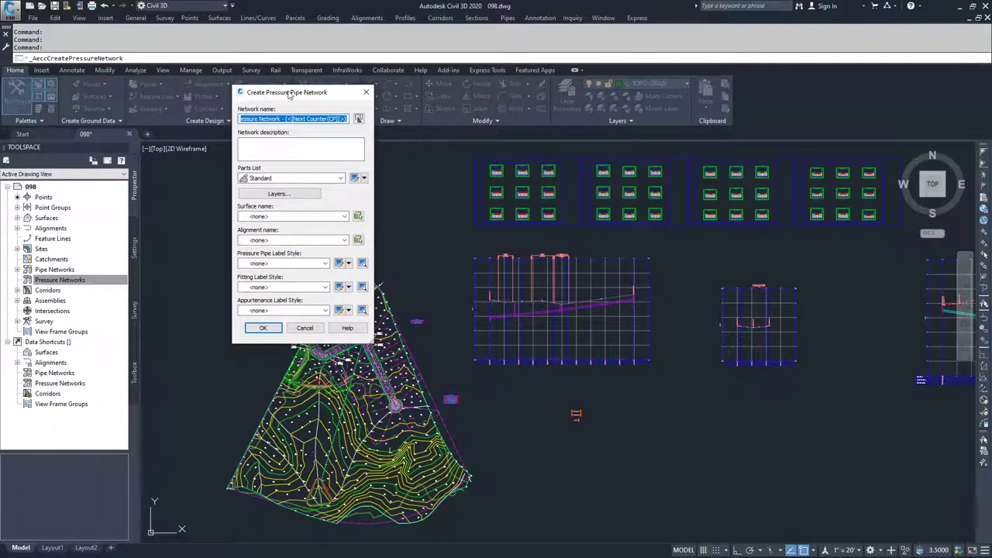
- Name the new pressure network Dev-H2O
drag(288, 93, 315, 84)
click(272, 110)
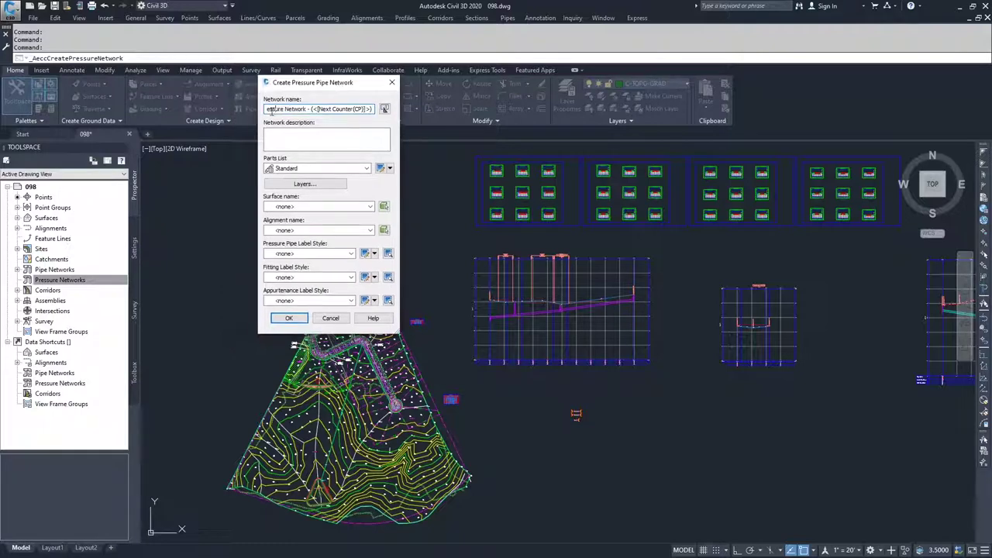
drag(374, 109, 243, 109)
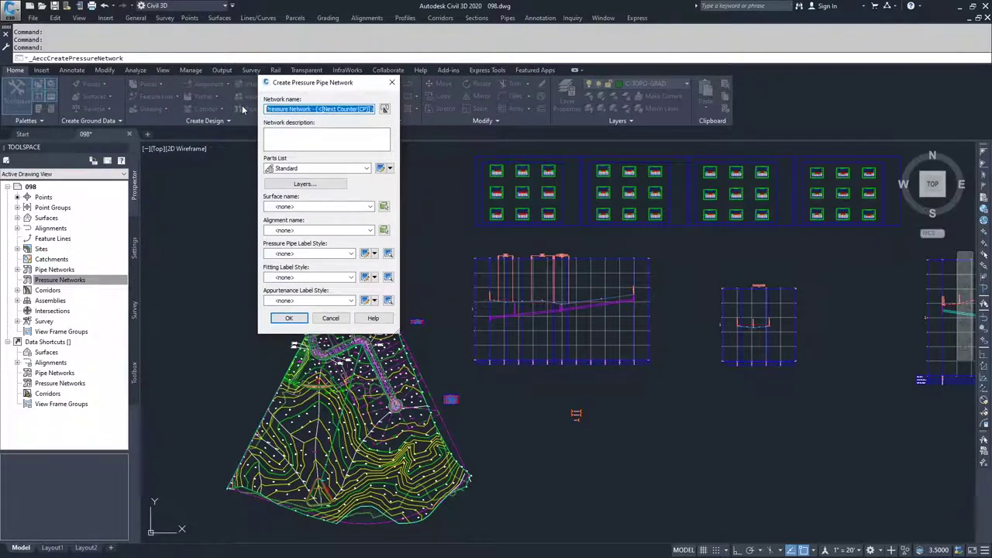
text(Dev-)
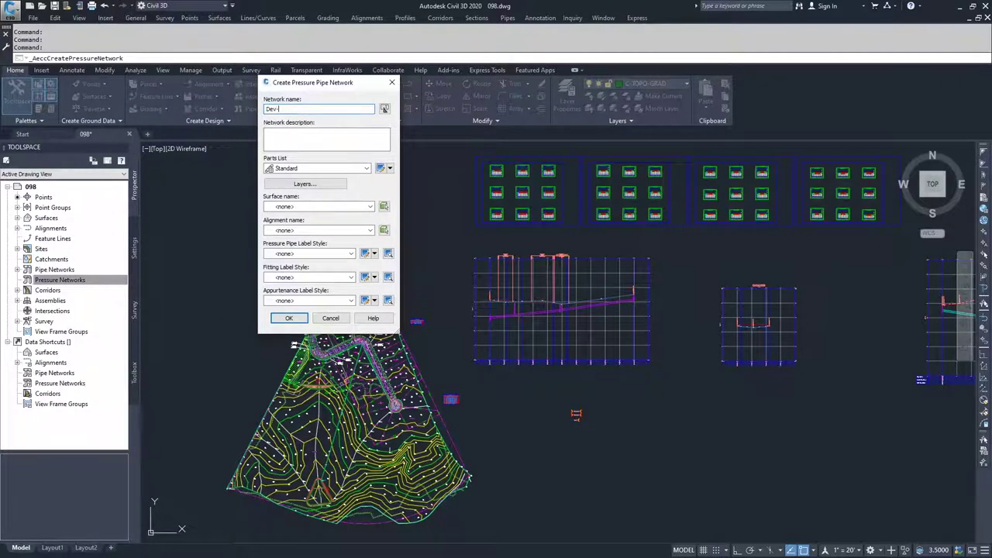
text(H2O)
- Set parts list 12-Trunk, surface EG and alignment <none>, then create the network
click(310, 169)
click(300, 187)
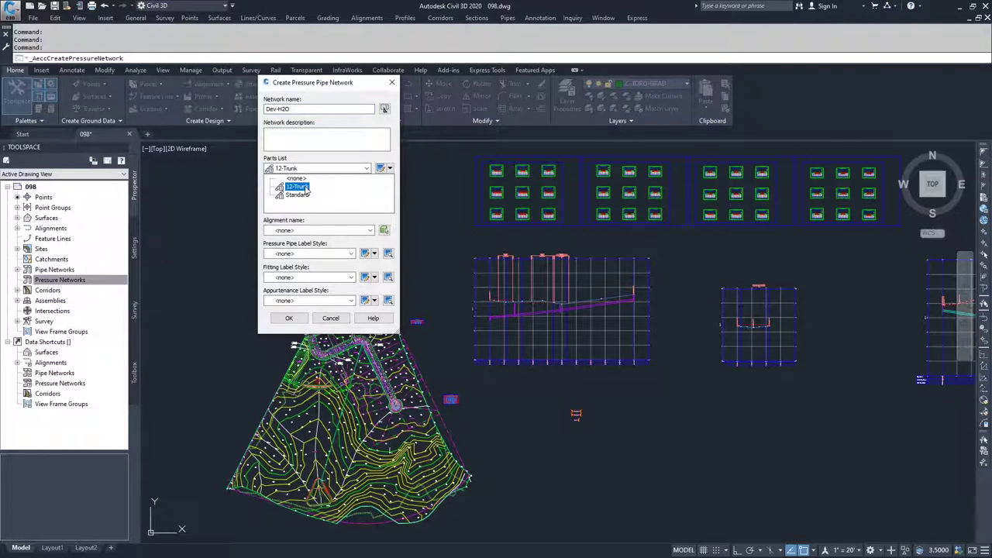
click(304, 189)
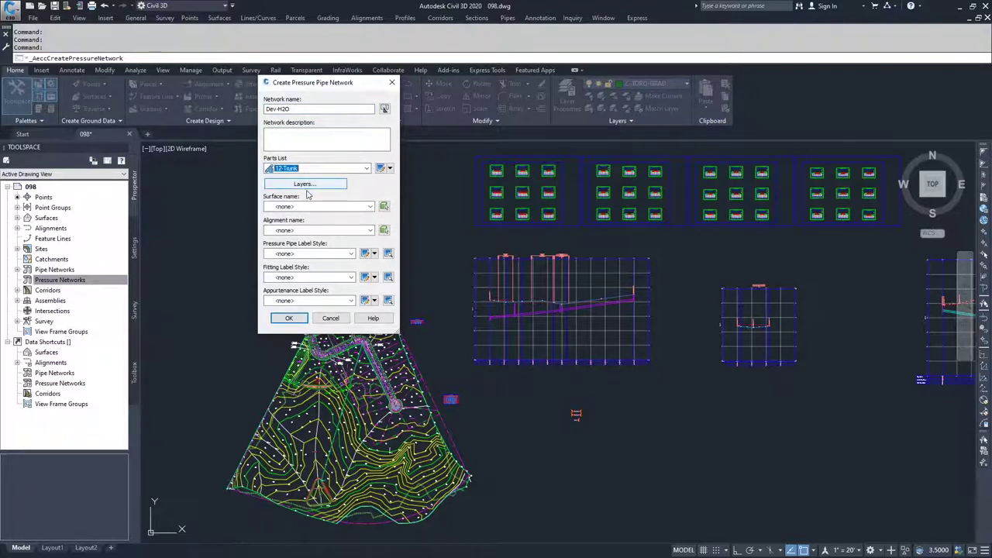
click(314, 207)
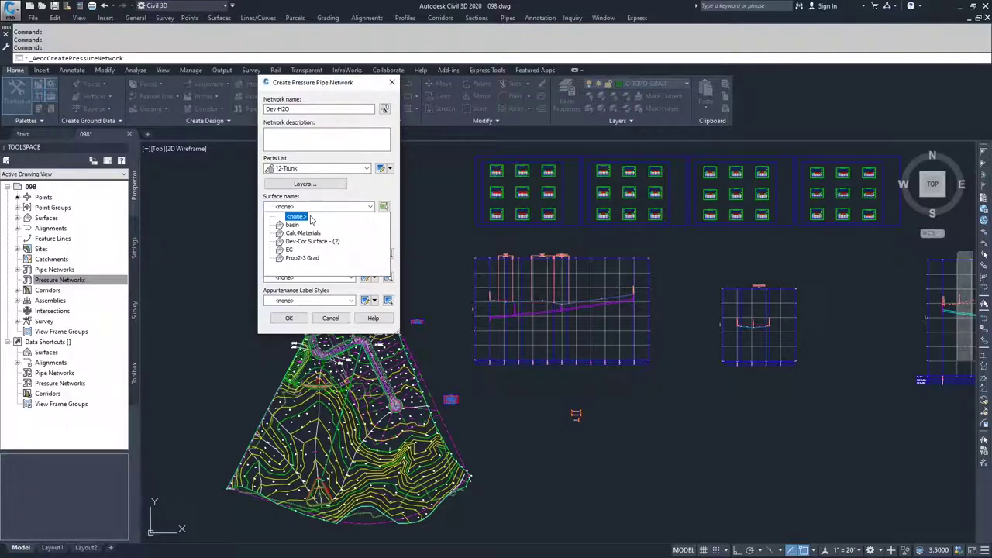
key(Down)
key(Down)
key(Down)
key(Down)
key(Down)
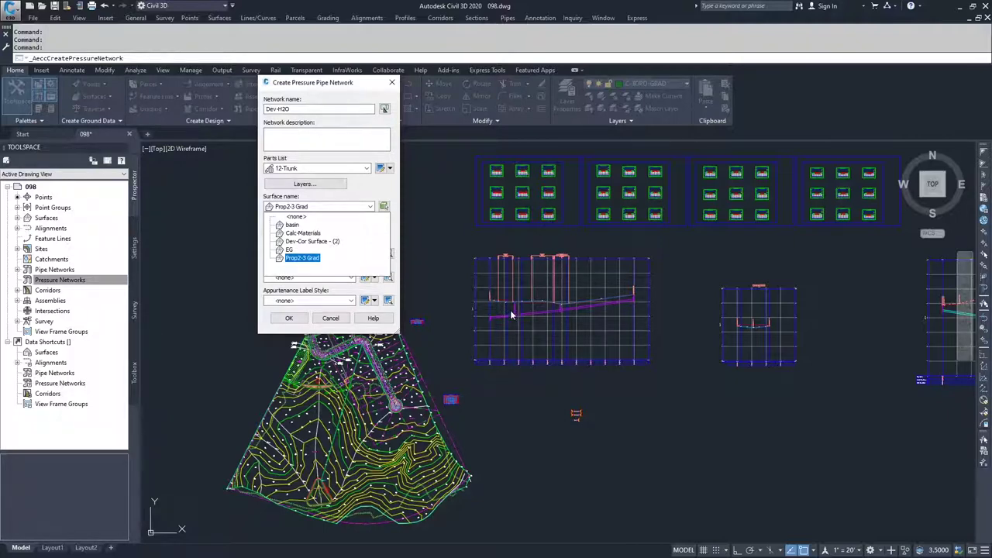
click(289, 251)
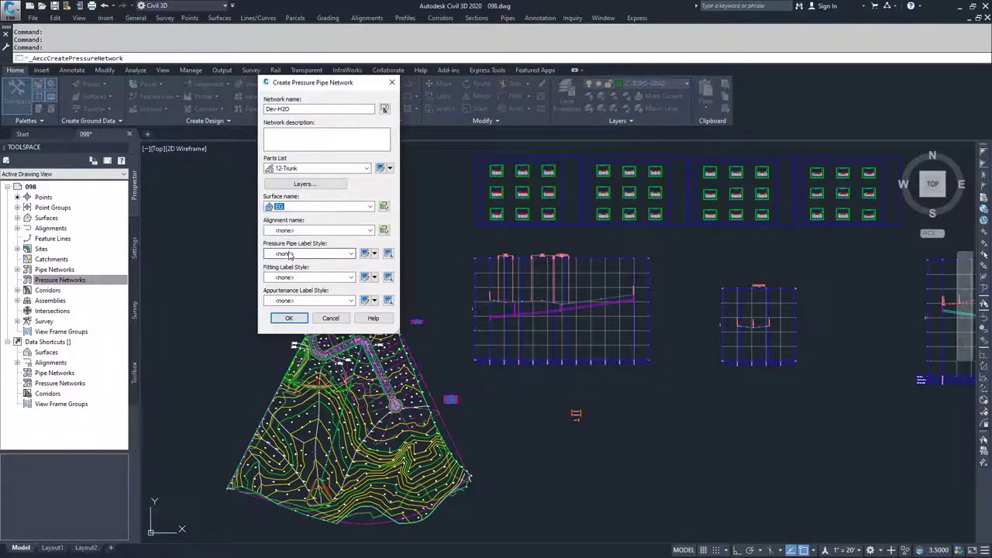
click(337, 233)
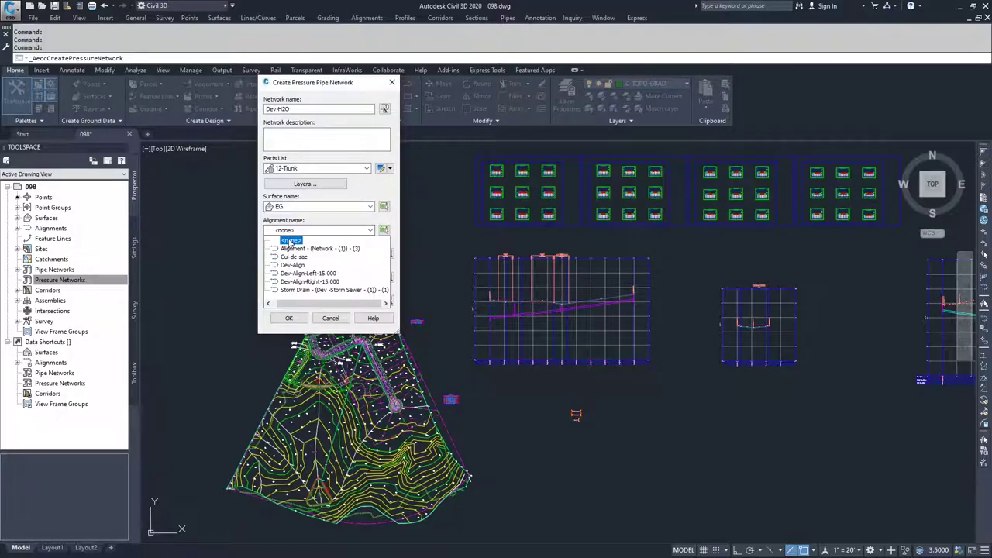
click(291, 241)
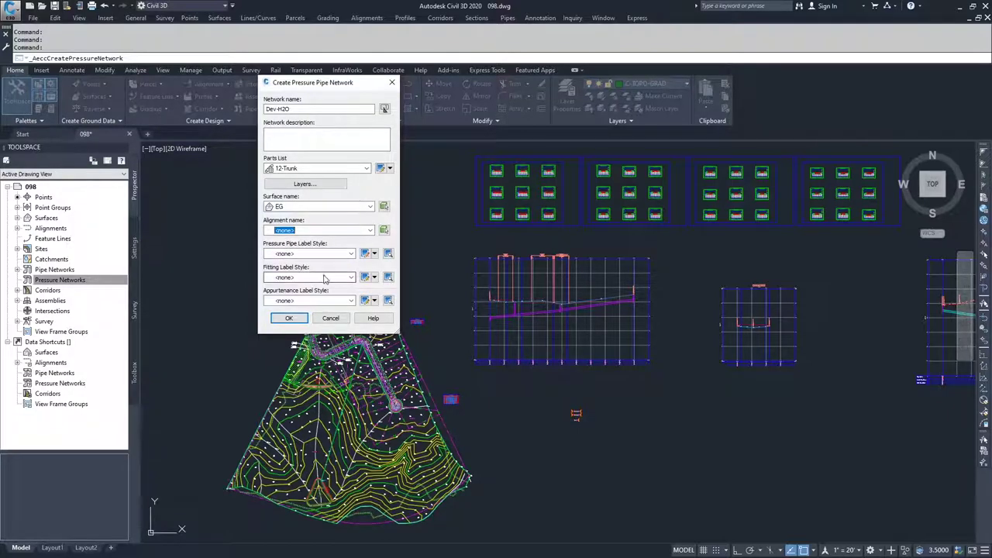
click(288, 318)
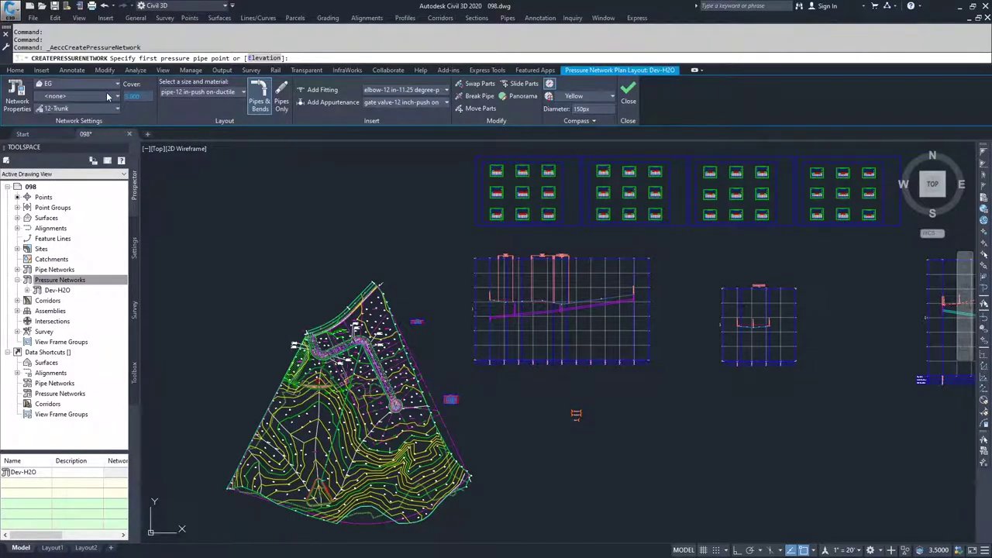
- Set the cover to 4 feet, keeping the 12-inch ductile iron pipe size
text(4)
key(Return)
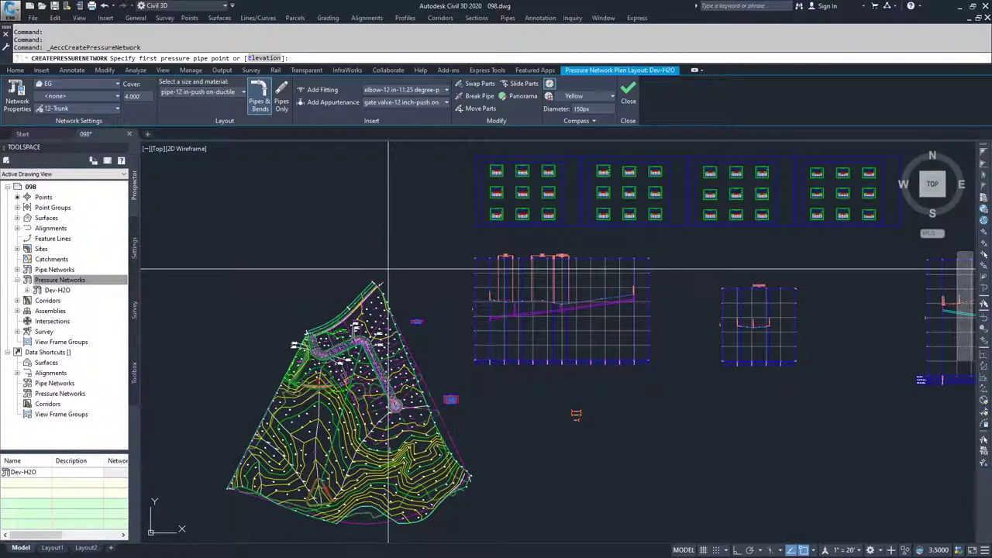
click(211, 93)
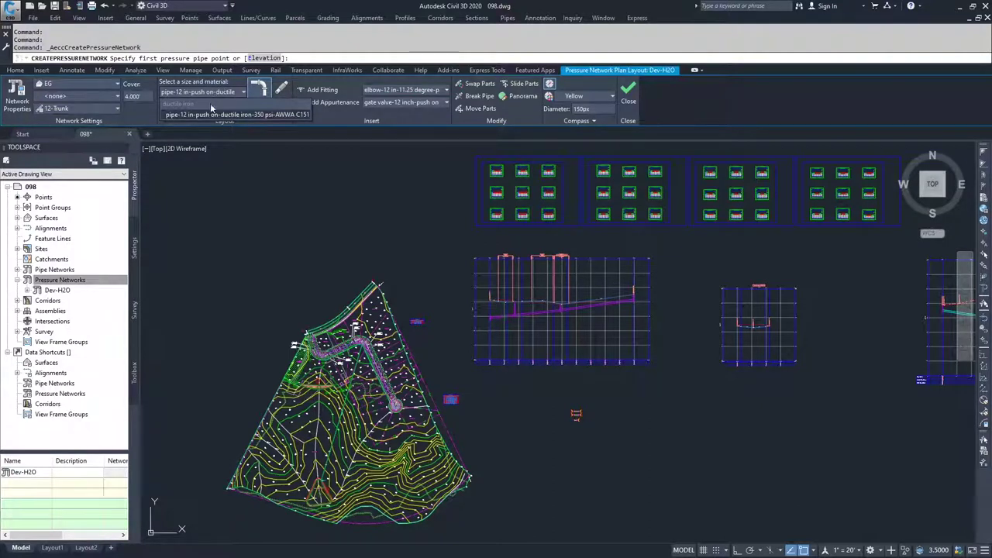
click(209, 113)
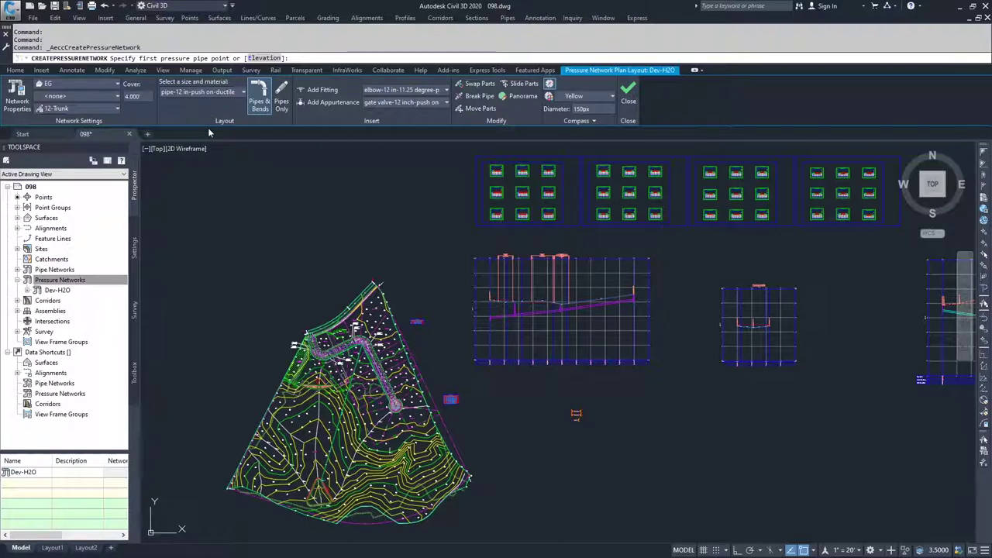
click(210, 93)
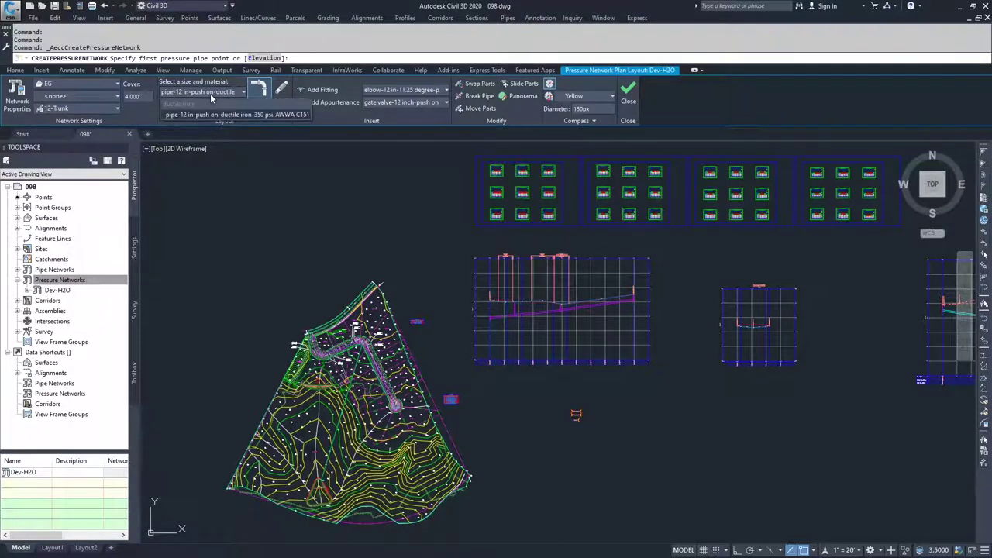
click(217, 97)
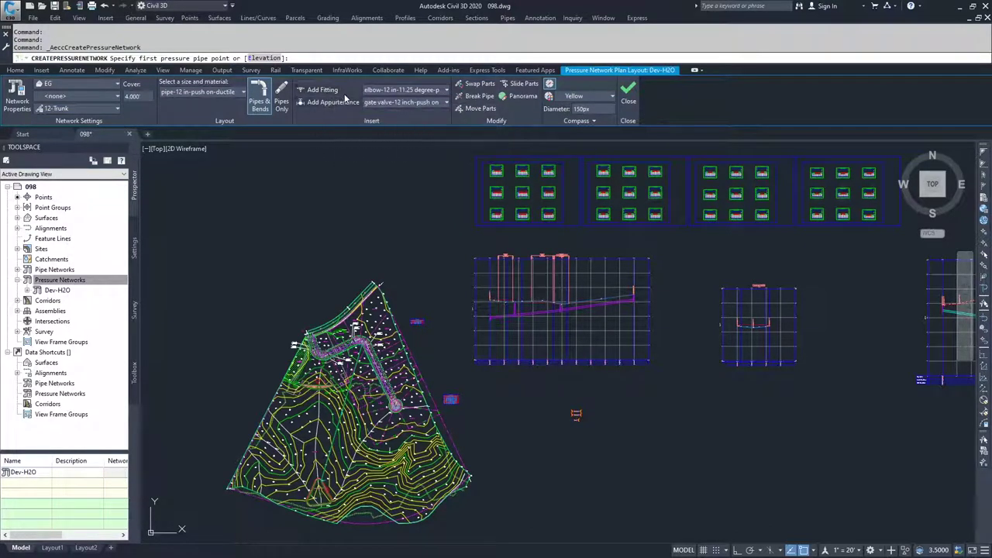
click(424, 92)
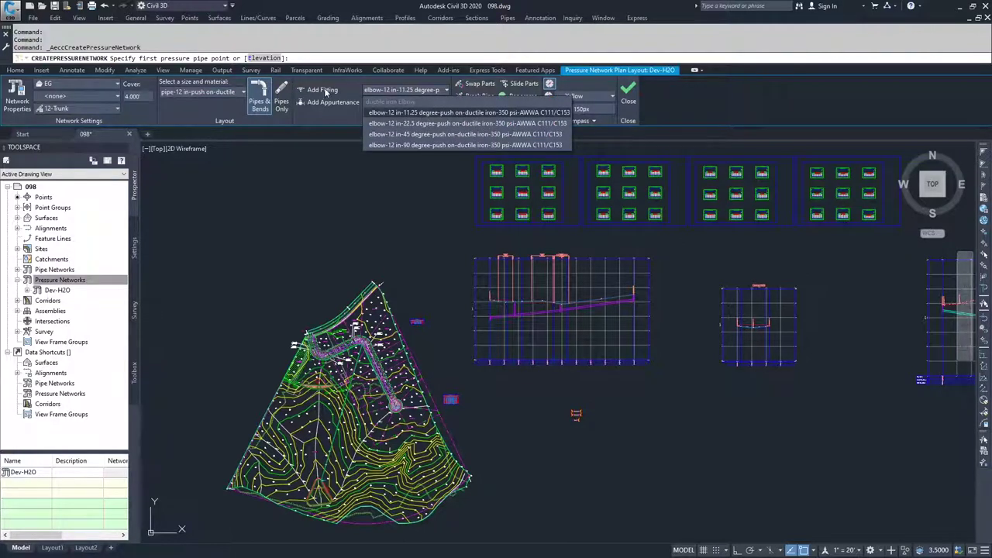
click(413, 102)
click(412, 102)
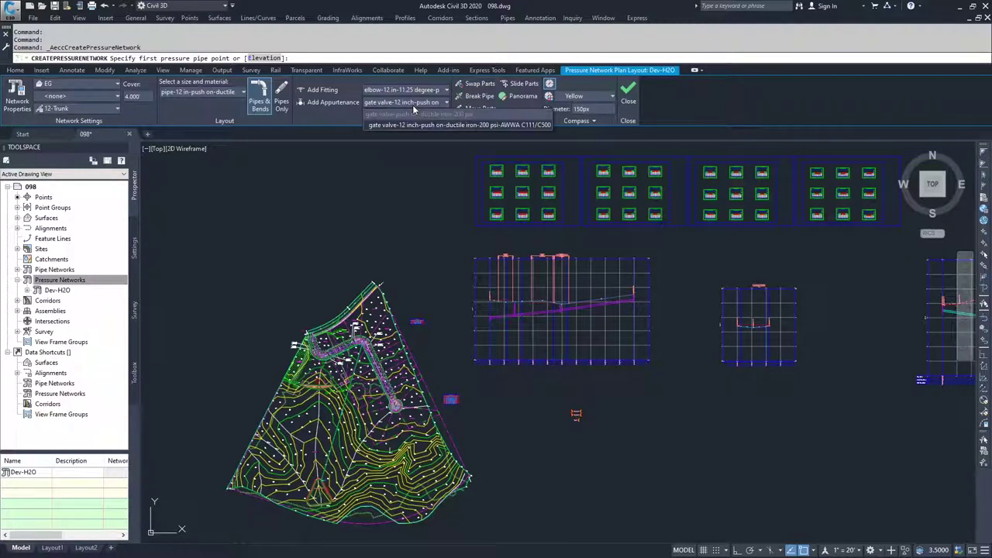
click(335, 114)
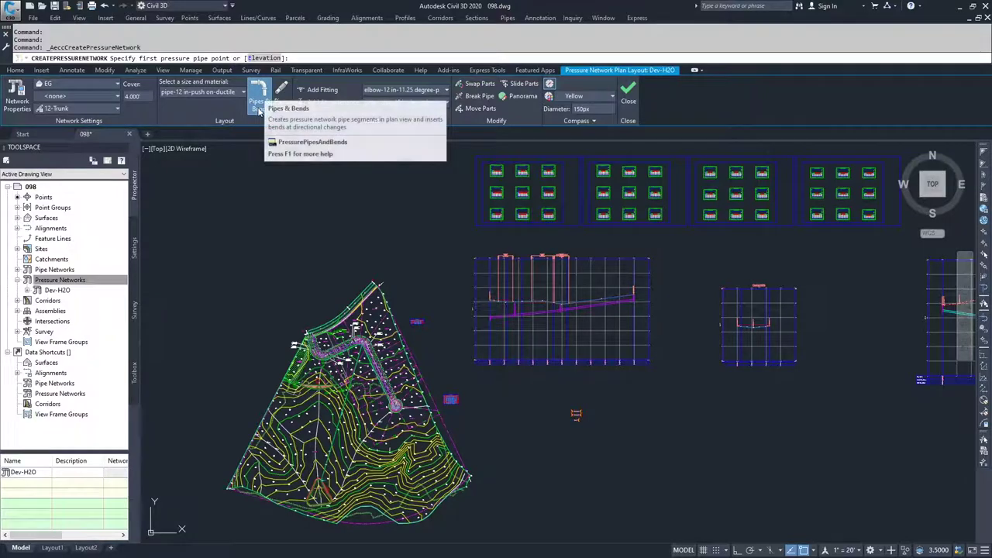
- Start a Pipes & Bends run with points at the road's start and along the curve
key(Escape)
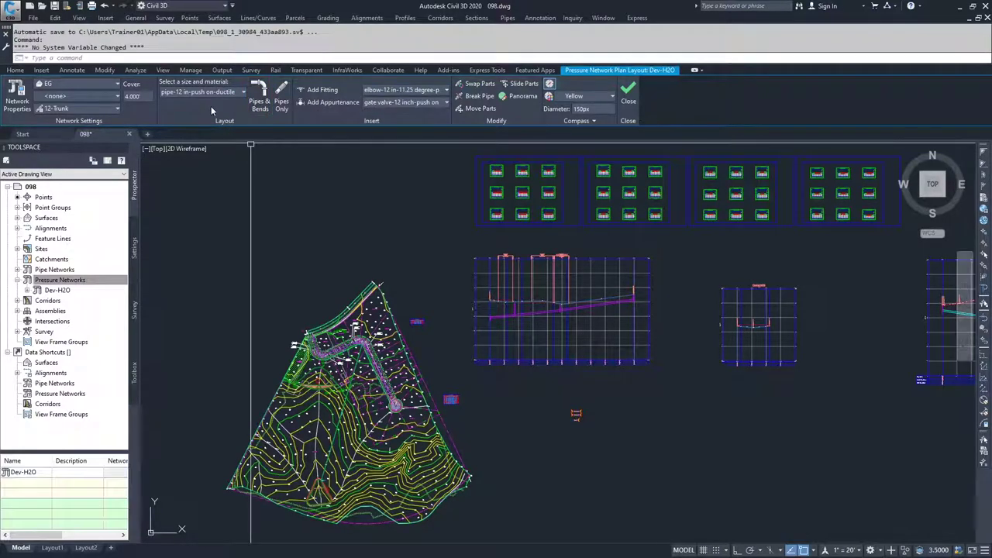
click(261, 96)
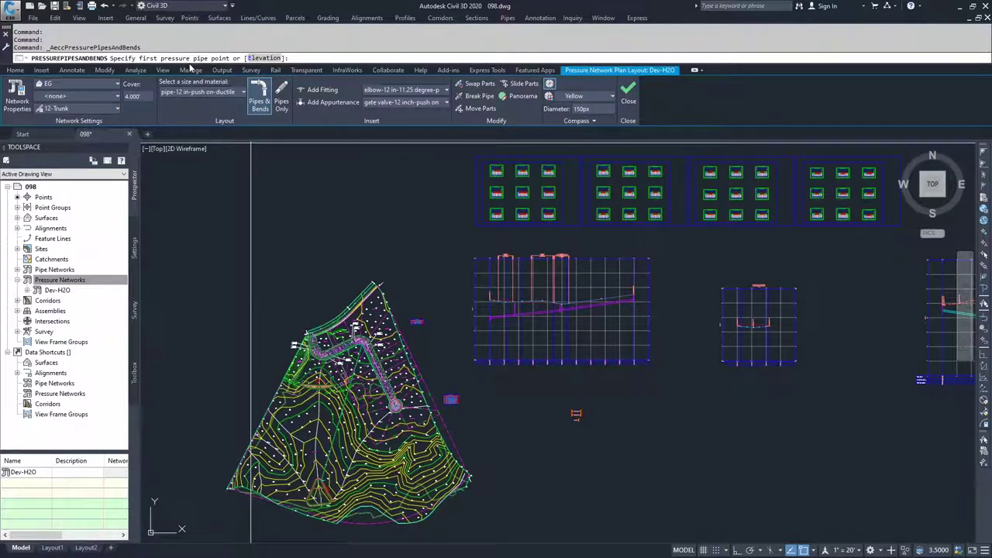
scroll(267, 426, up, 4)
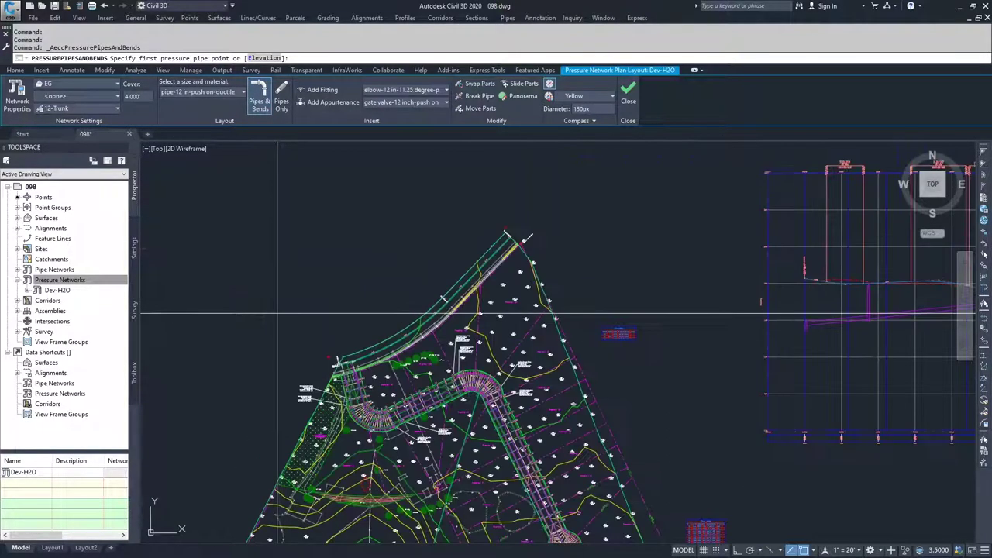
scroll(264, 233, up, 5)
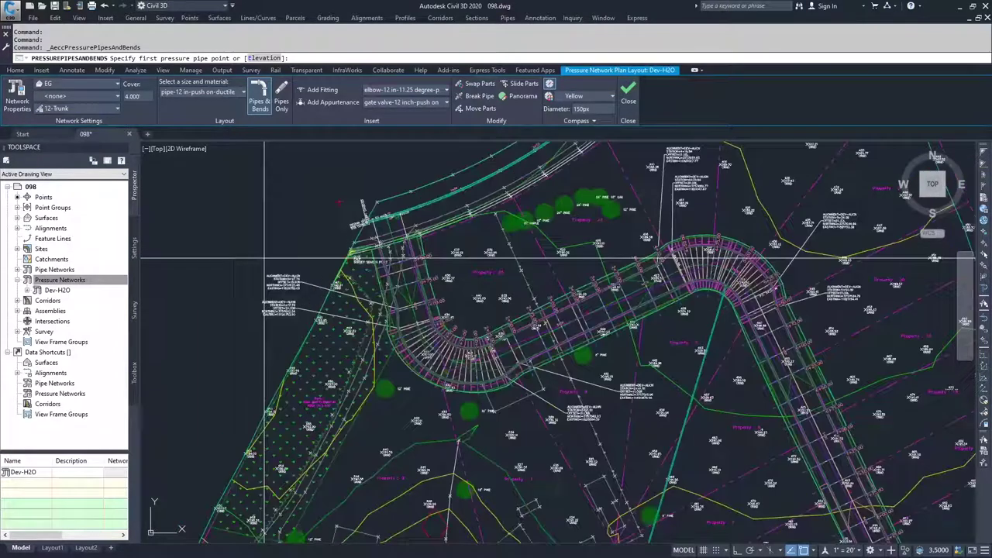
scroll(264, 250, up, 3)
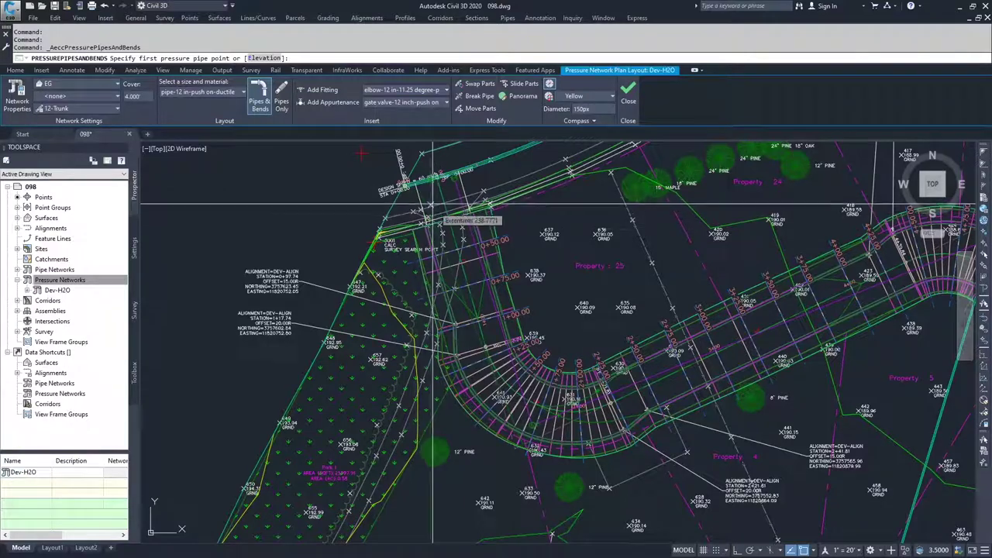
scroll(432, 206, up, 4)
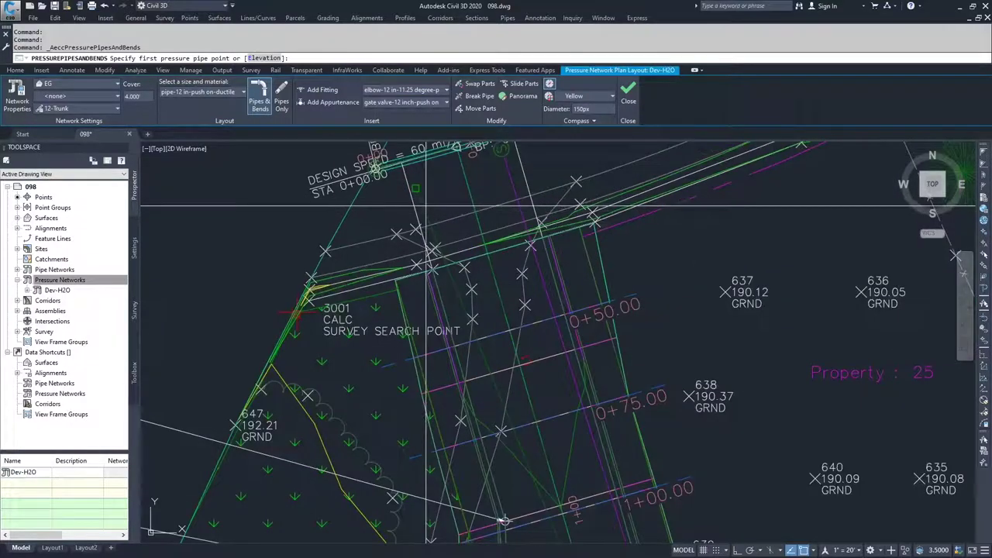
click(426, 205)
scroll(466, 310, down, 3)
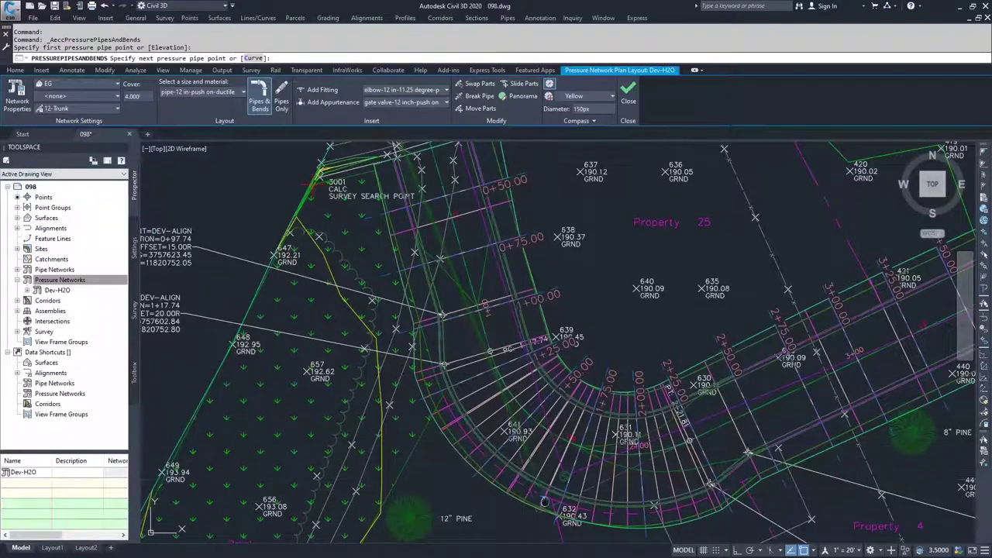
scroll(545, 502, up, 6)
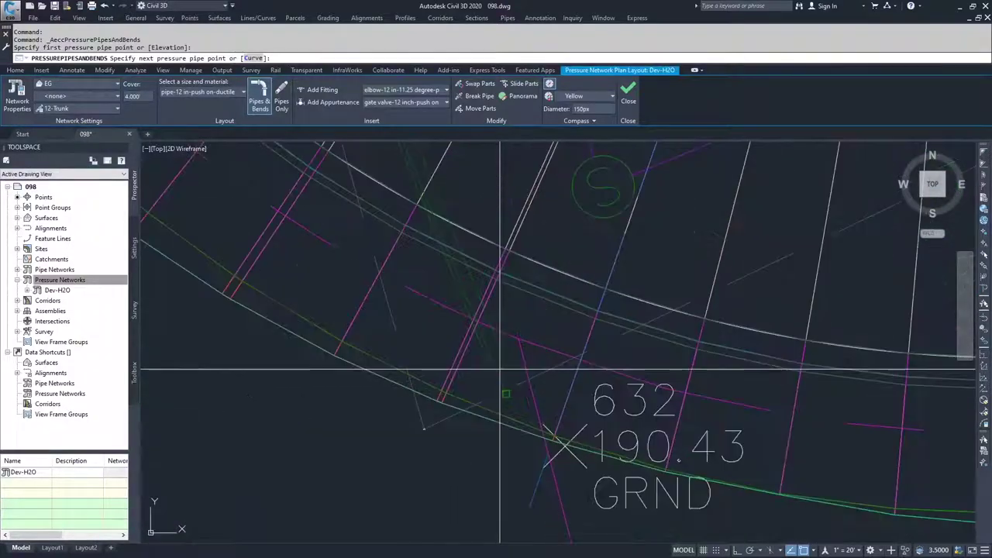
click(503, 388)
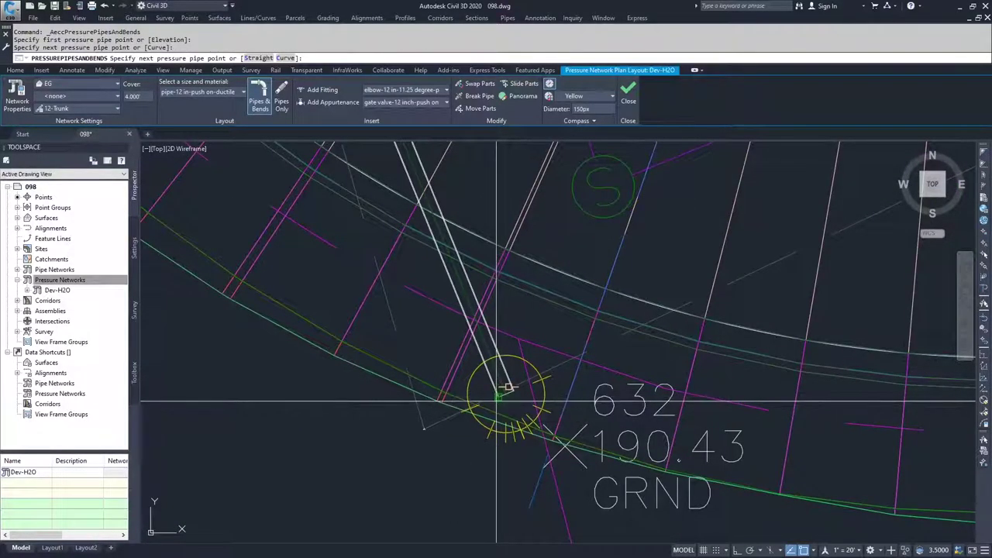
- Continue the pipe run past the road bend, ending just before the cul-de-sac
scroll(379, 435, down, 3)
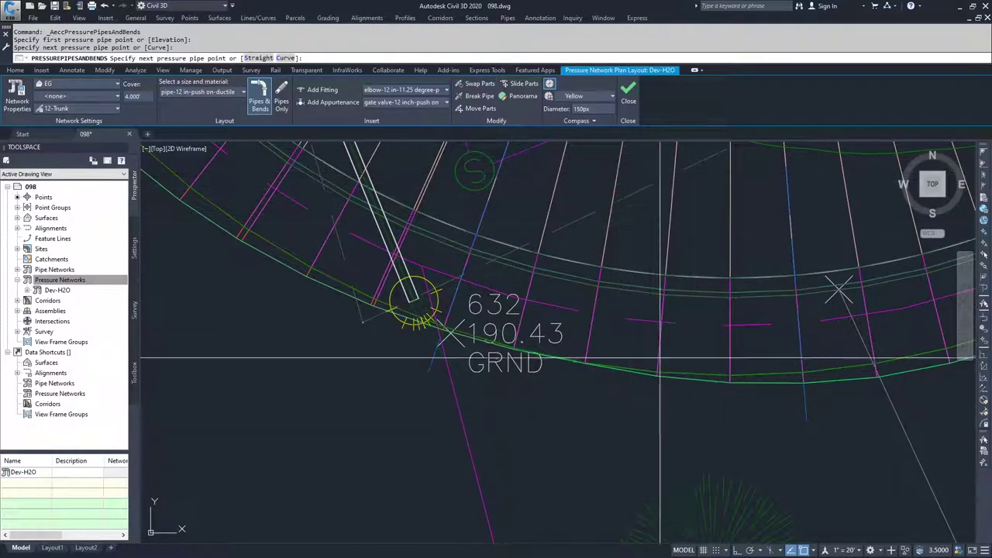
scroll(560, 347, down, 5)
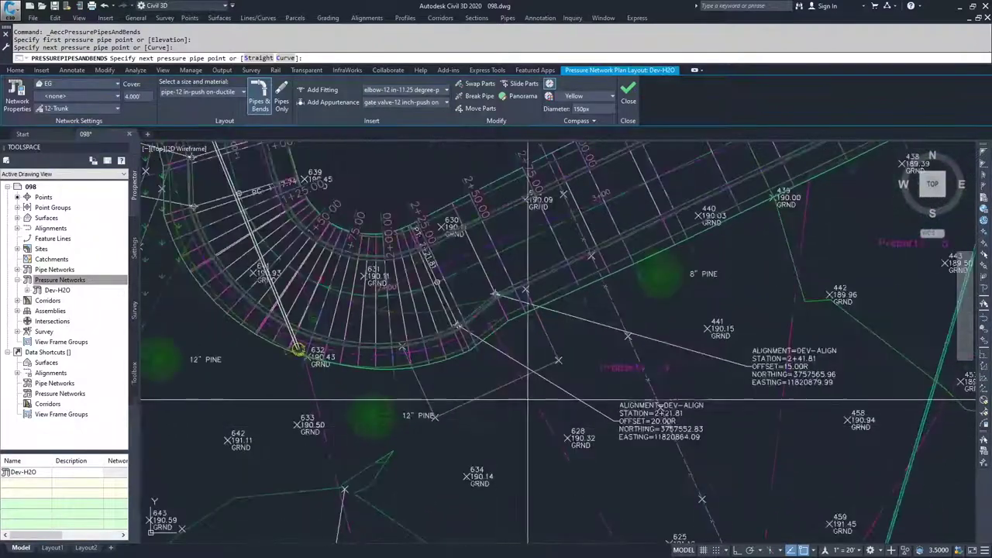
mouse_move(698, 274)
middle_down()
mouse_move(407, 390)
mouse_move(349, 398)
middle_up()
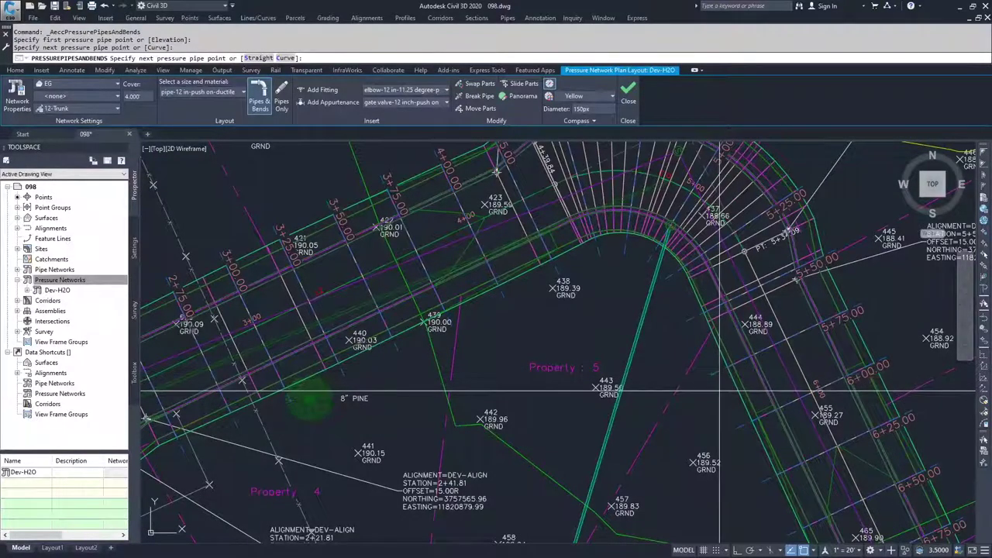
click(664, 181)
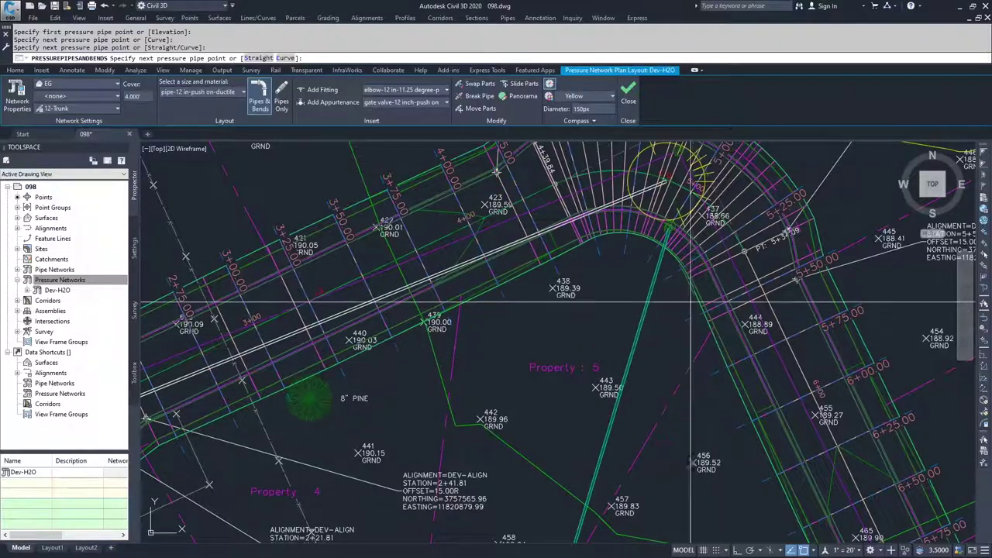
scroll(697, 403, down, 3)
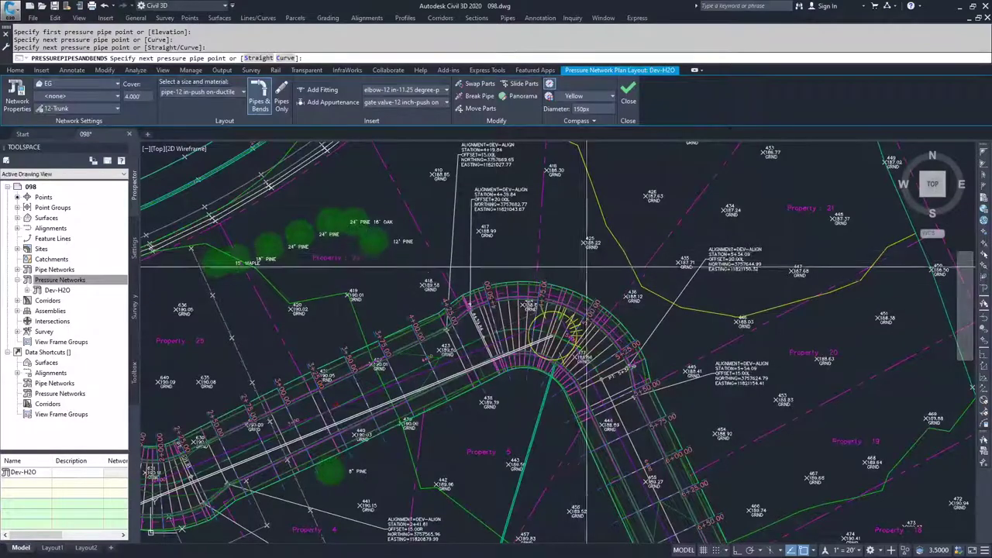
middle_drag(679, 436, 589, 233)
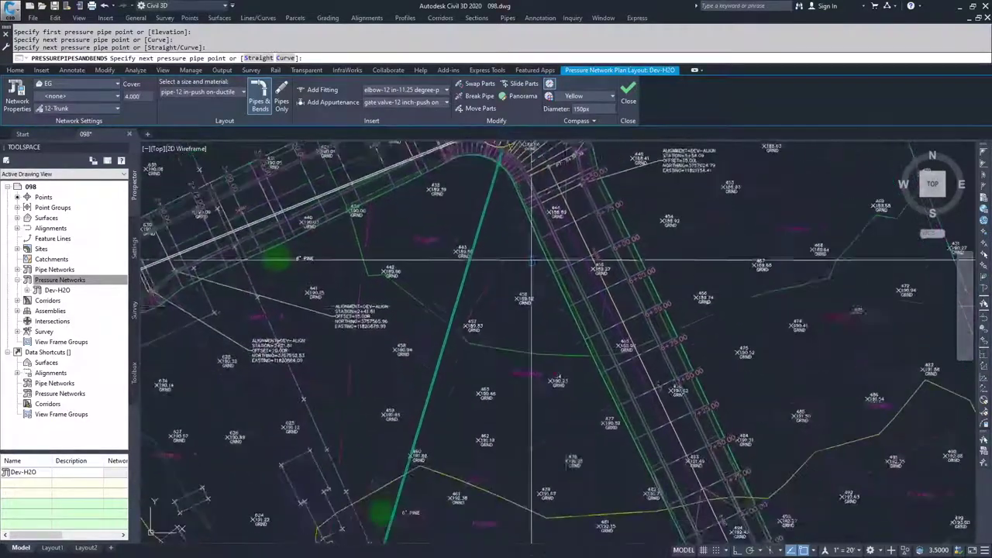
scroll(605, 411, down, 2)
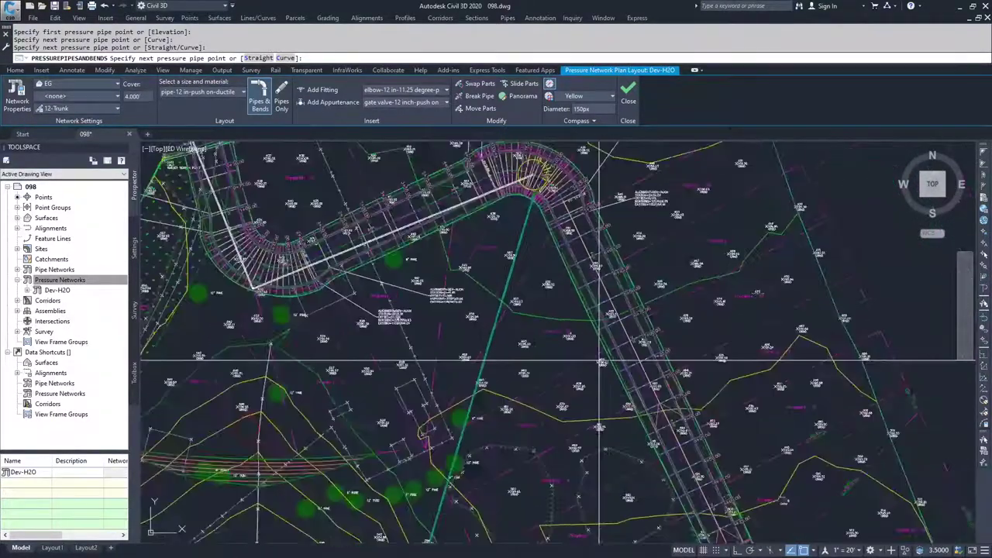
scroll(607, 384, down, 2)
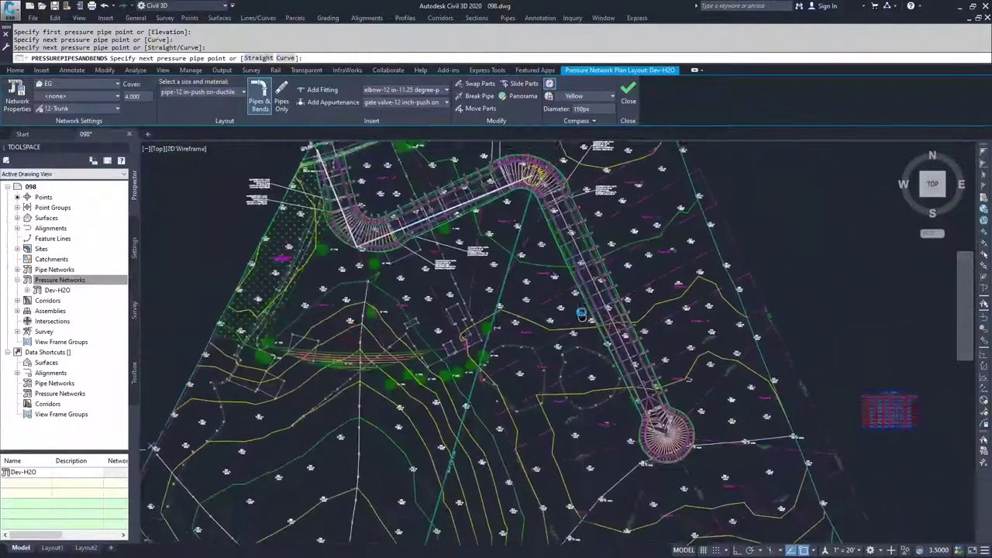
scroll(608, 395, up, 2)
scroll(649, 405, up, 2)
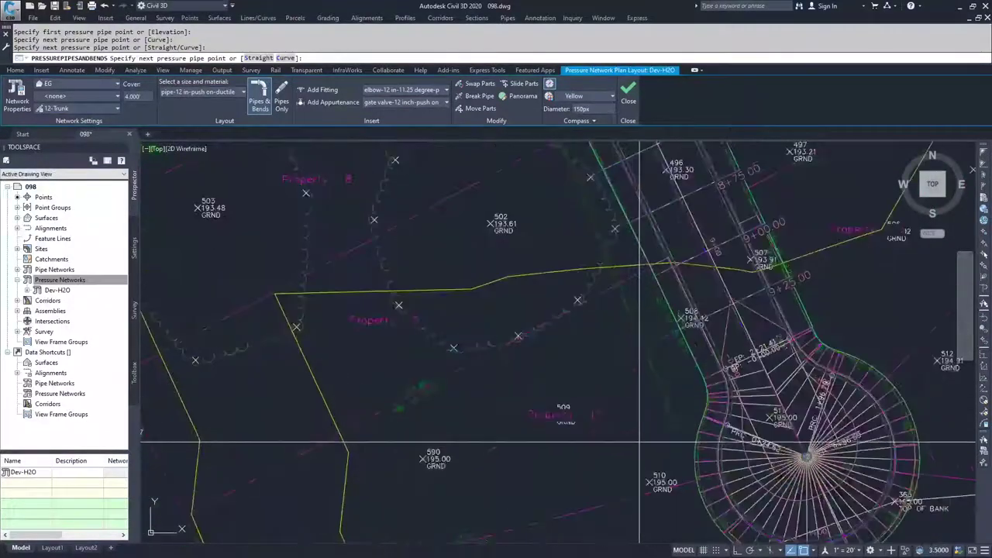
click(661, 392)
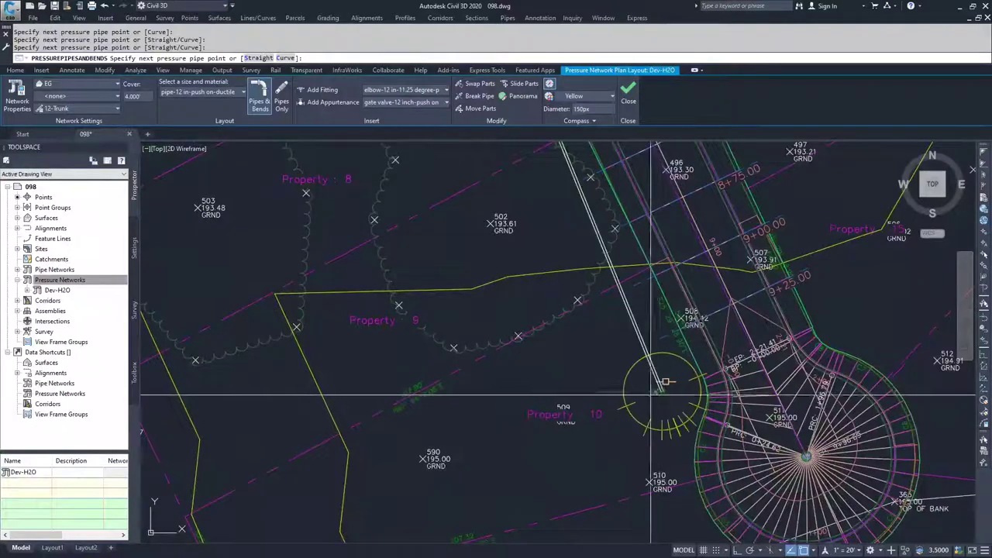
- Finish the pipe layout and check the new pipe run by selecting it
key(Return)
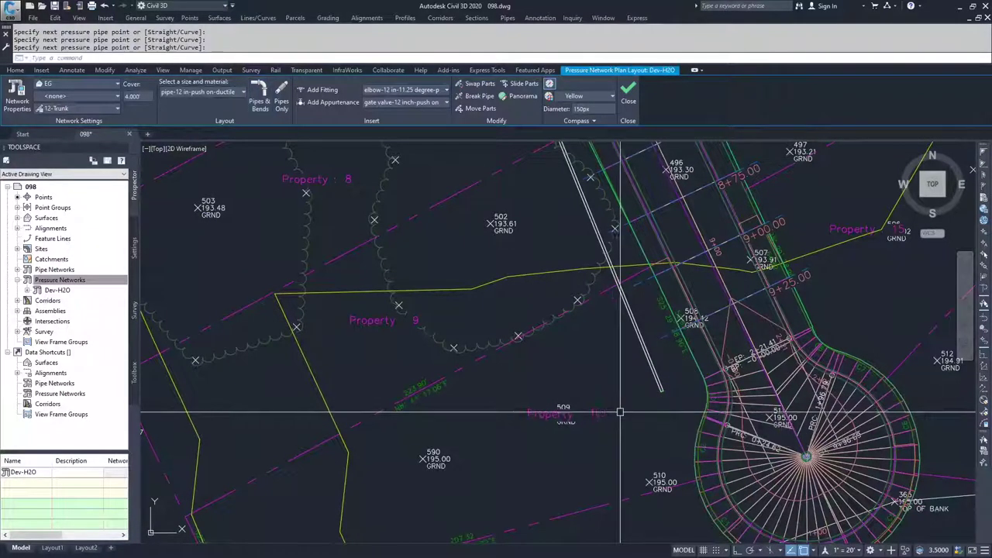
scroll(638, 383, down, 6)
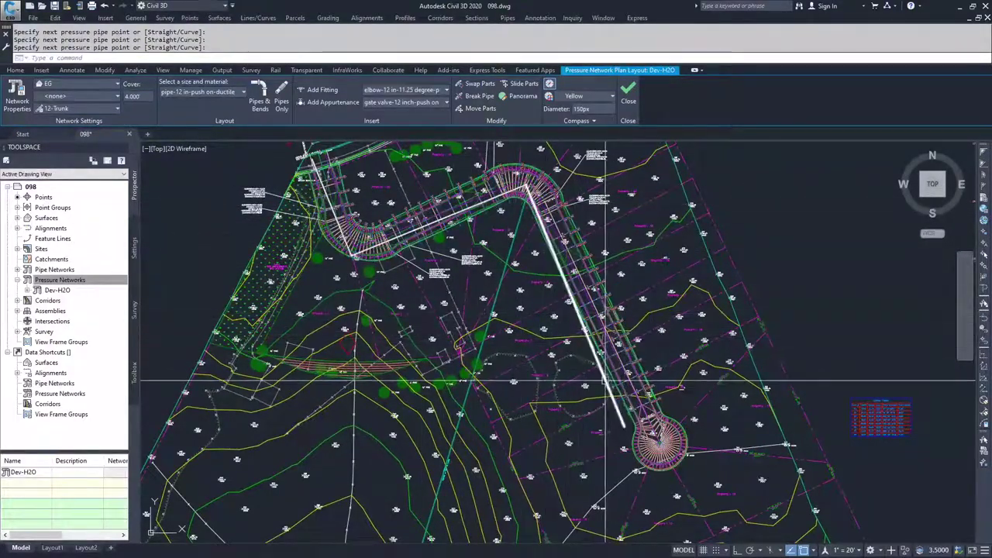
key(Return)
click(606, 328)
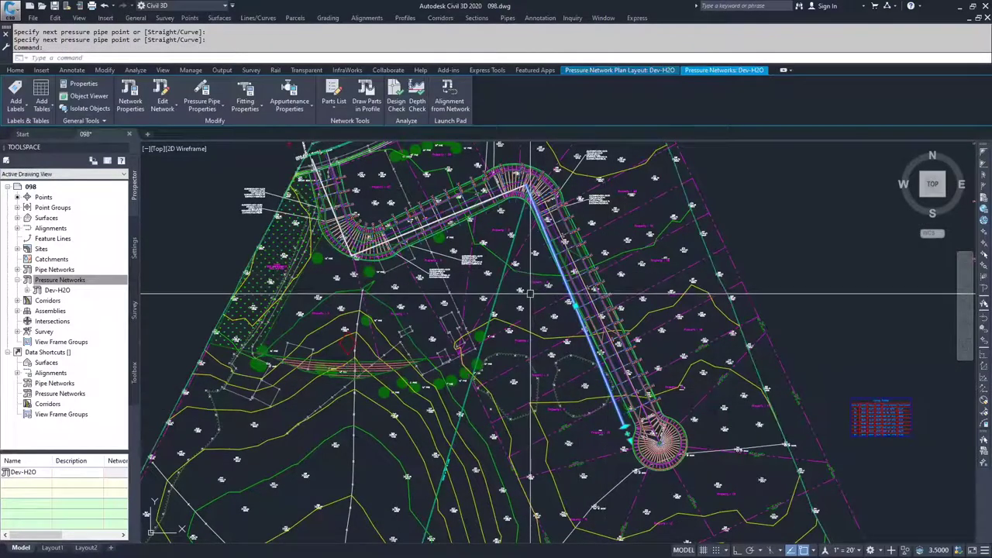
key(Escape)
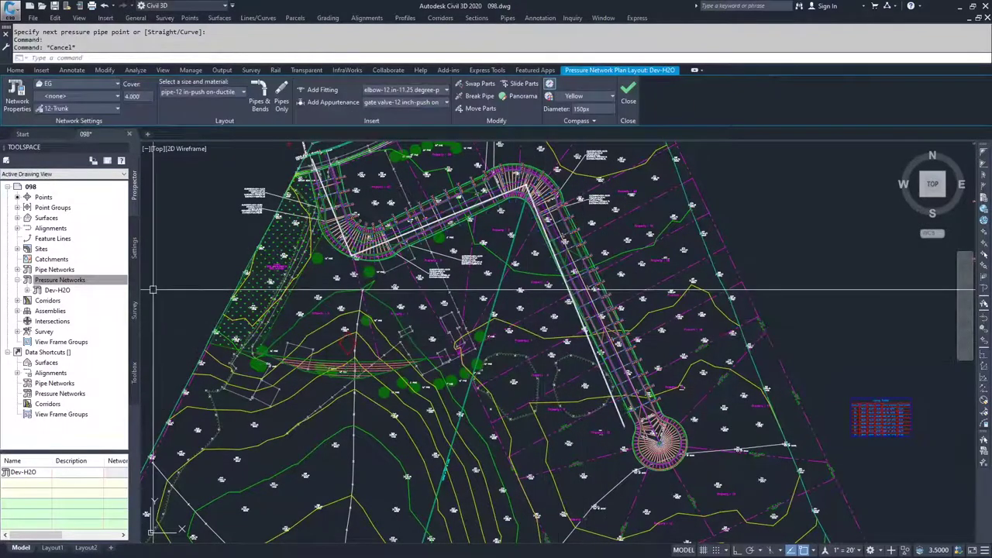
- Open the 12-Trunk pressure parts list for editing from the Settings tree
click(133, 264)
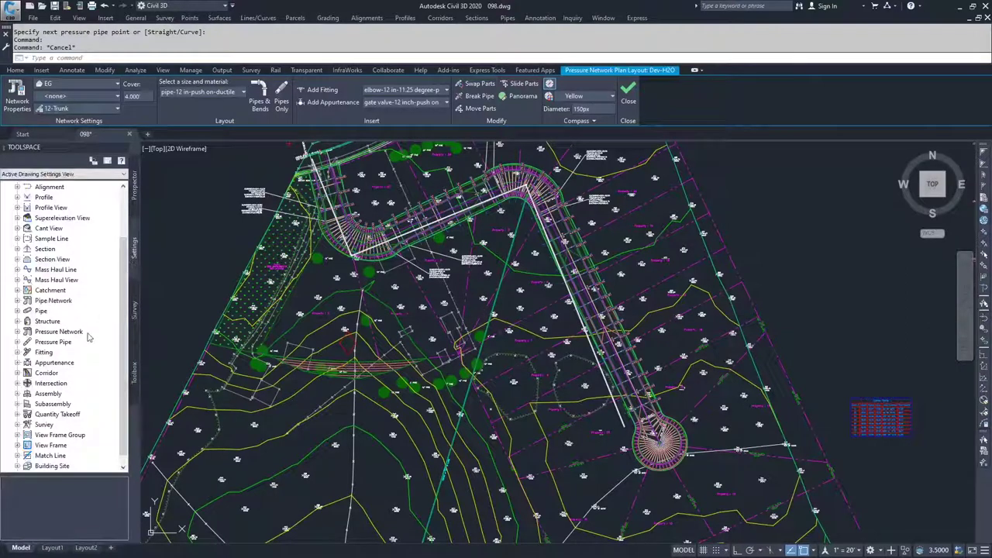
click(18, 331)
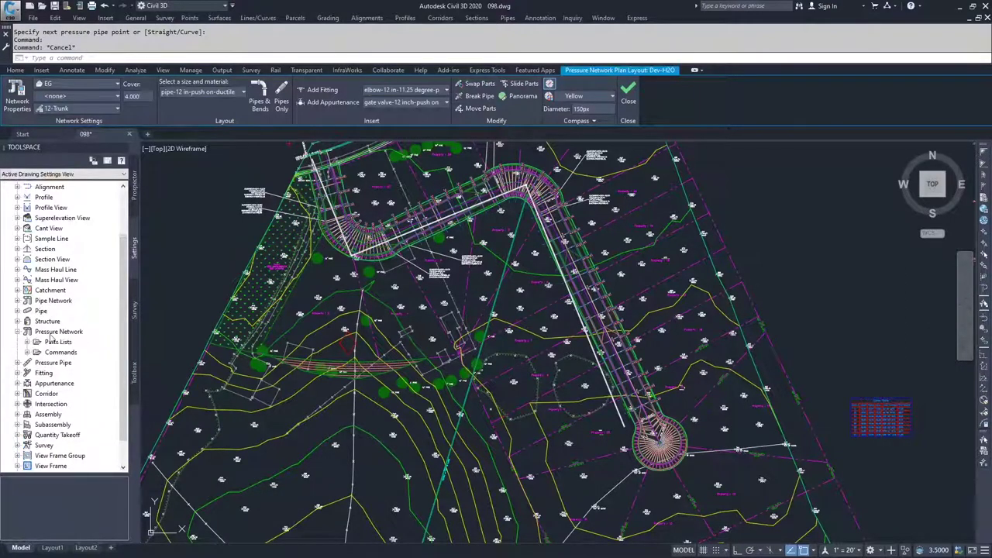
click(27, 342)
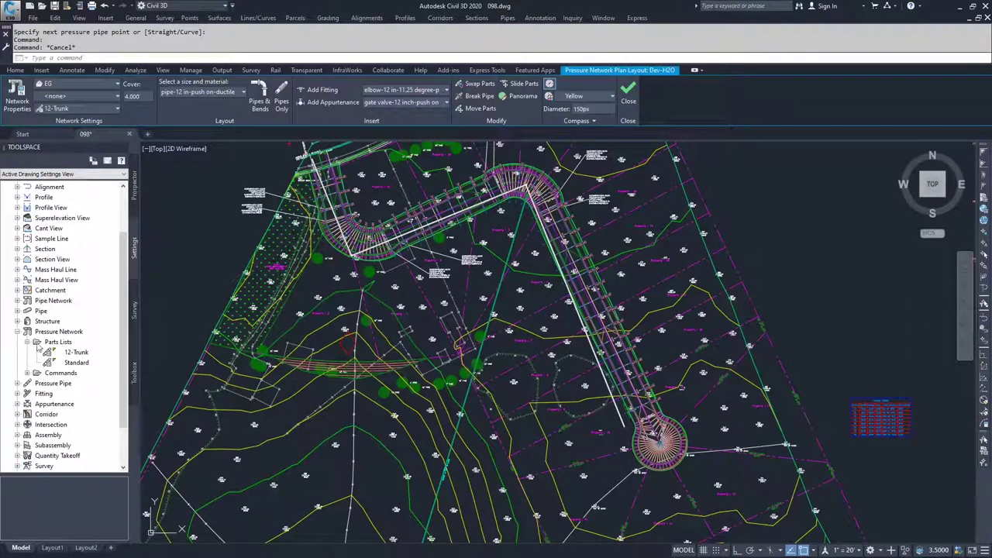
right_click(79, 354)
click(108, 362)
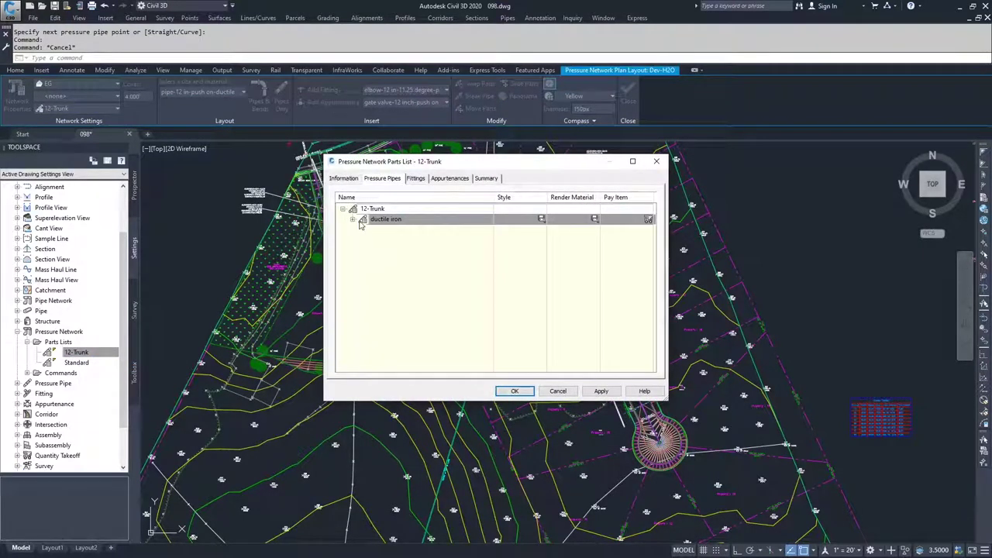
- Verify the 12-inch ductile iron pipe's 5-degree deflection, close the dialogs, and select the last pipe
click(354, 219)
click(394, 231)
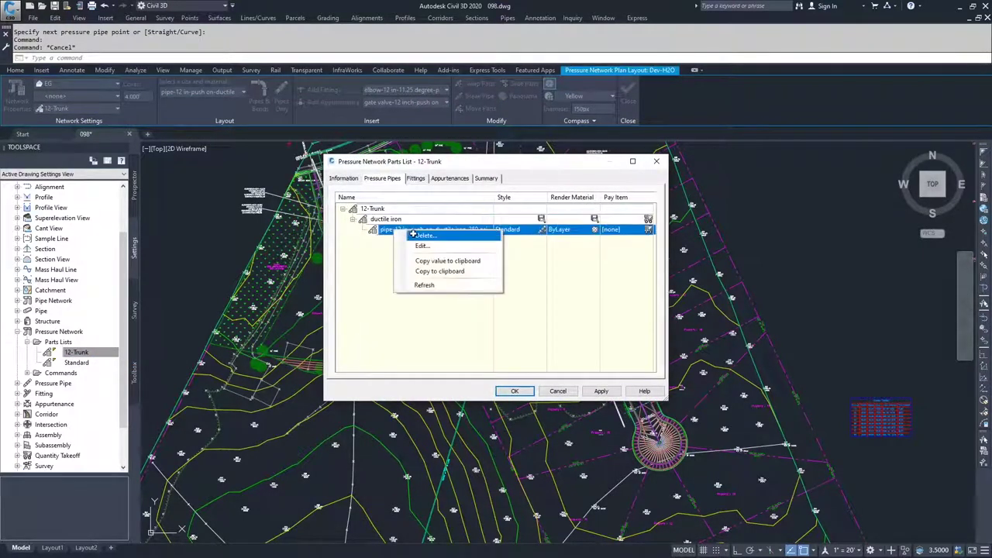
click(421, 246)
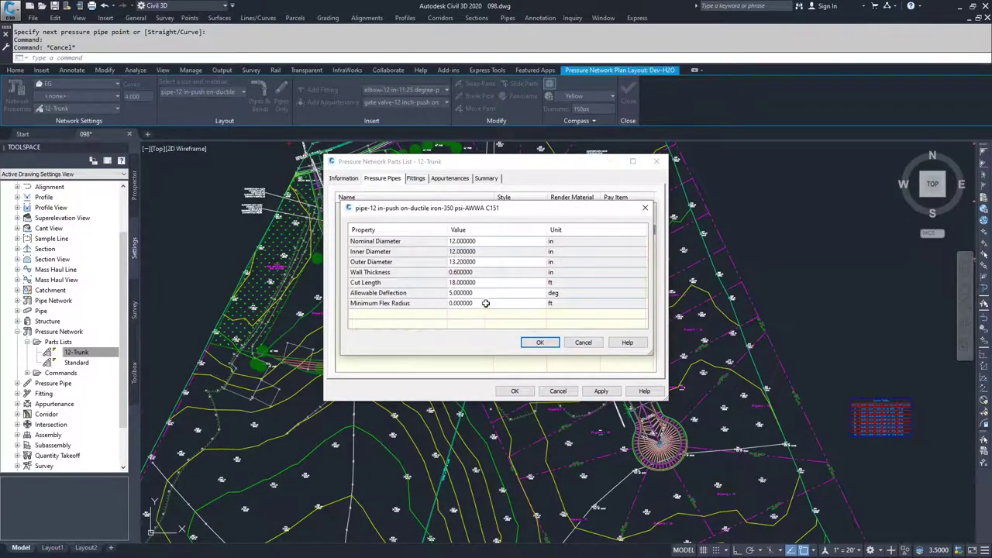
click(540, 343)
click(559, 392)
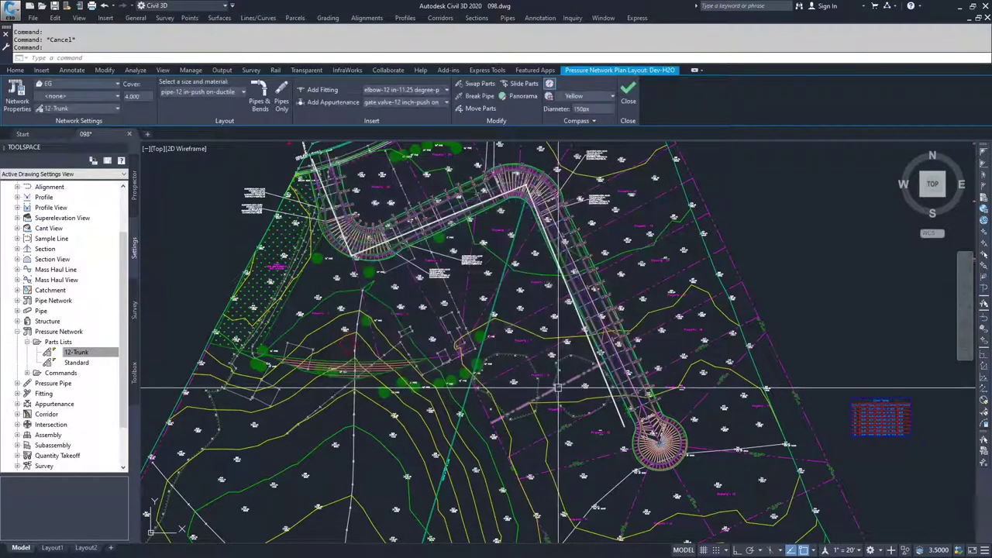
click(616, 403)
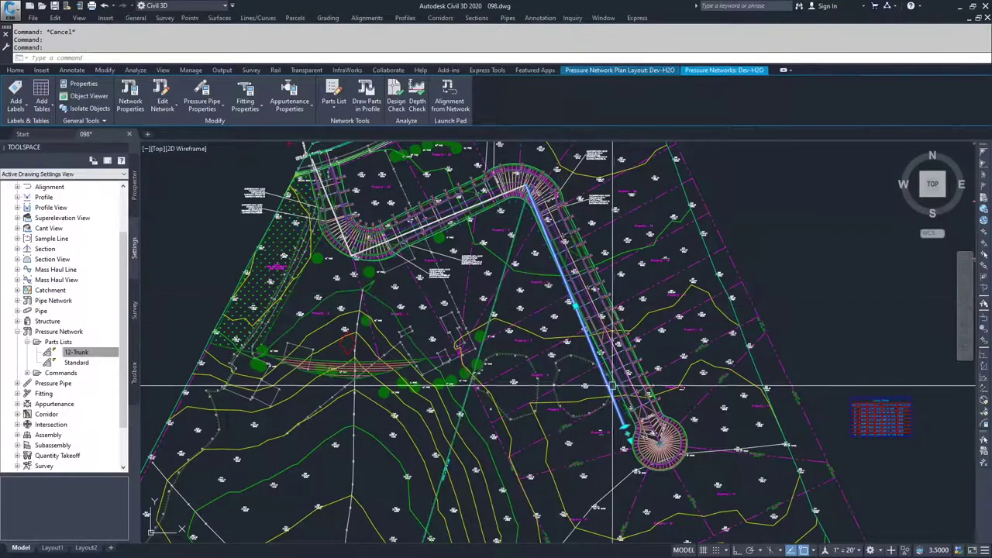
- Stretch the last pipe's end grip, with Osnap off, to the curb point at the cul-de-sac entrance
scroll(621, 411, up, 8)
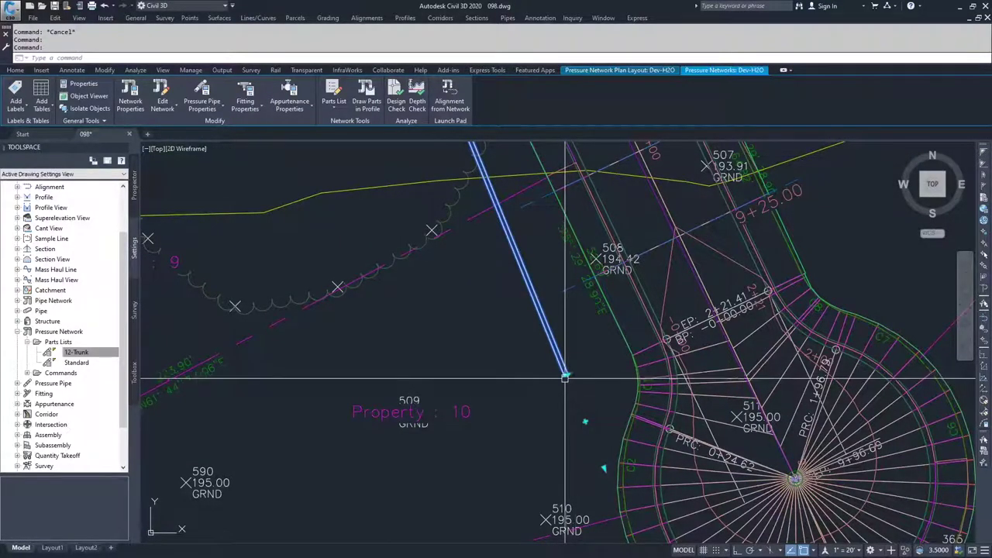
click(566, 375)
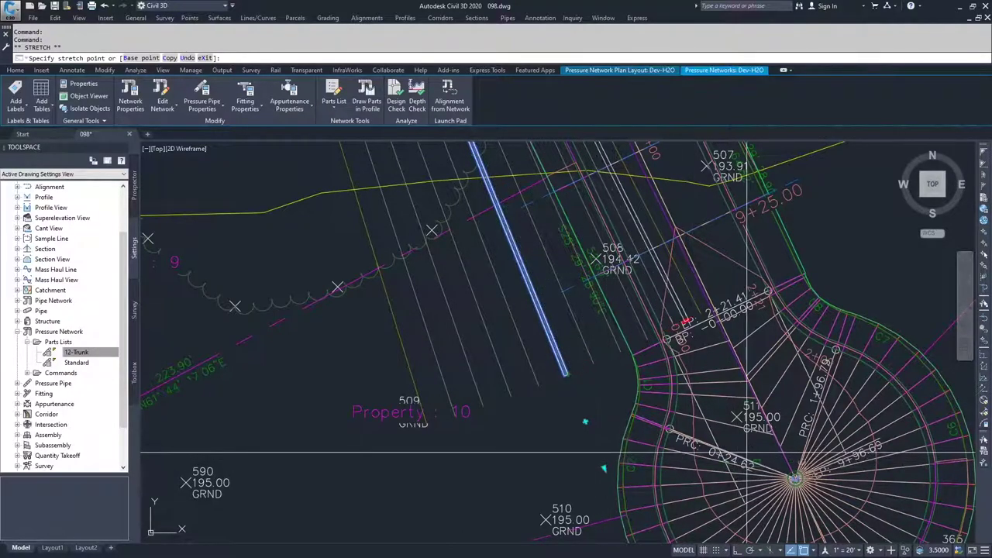
key(F3)
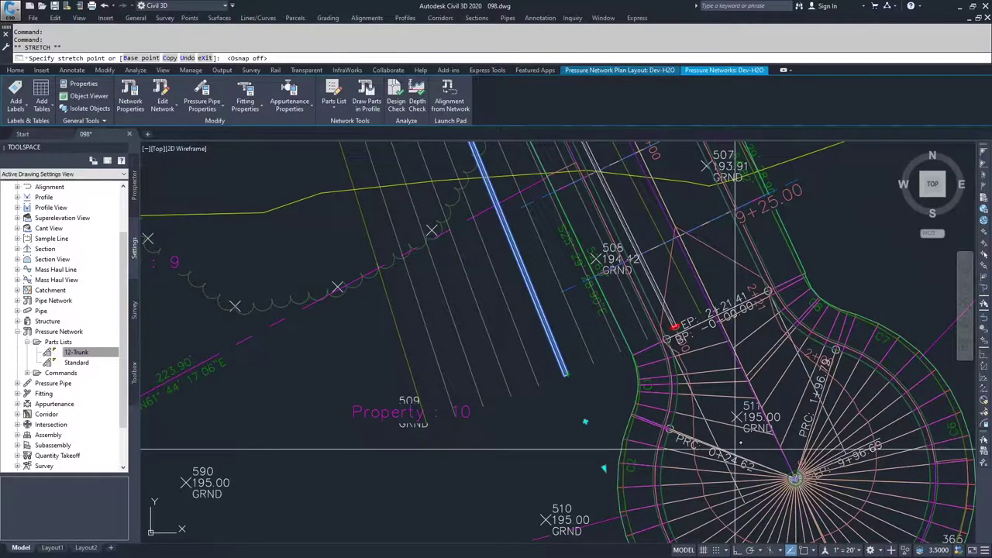
click(736, 448)
scroll(737, 448, down, 6)
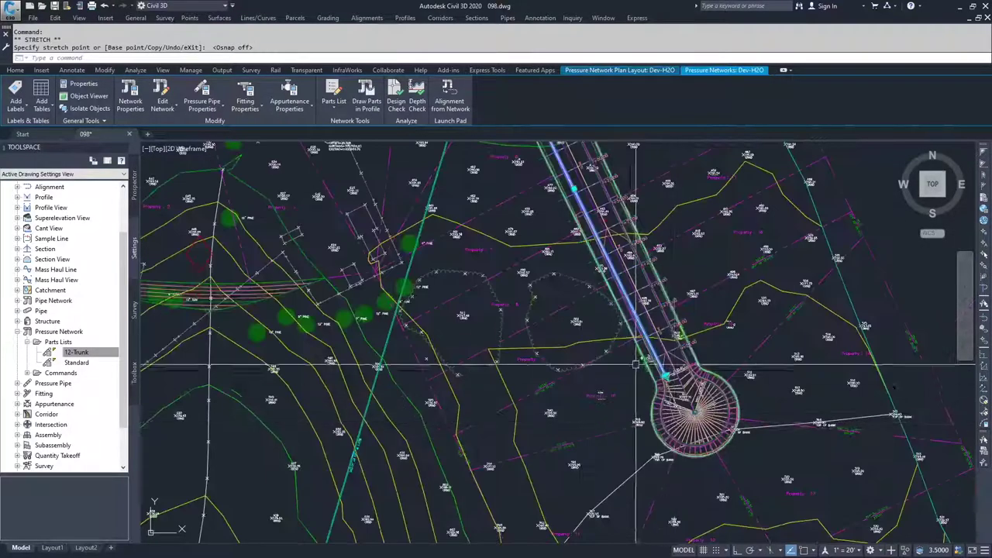
middle_drag(623, 460, 621, 479)
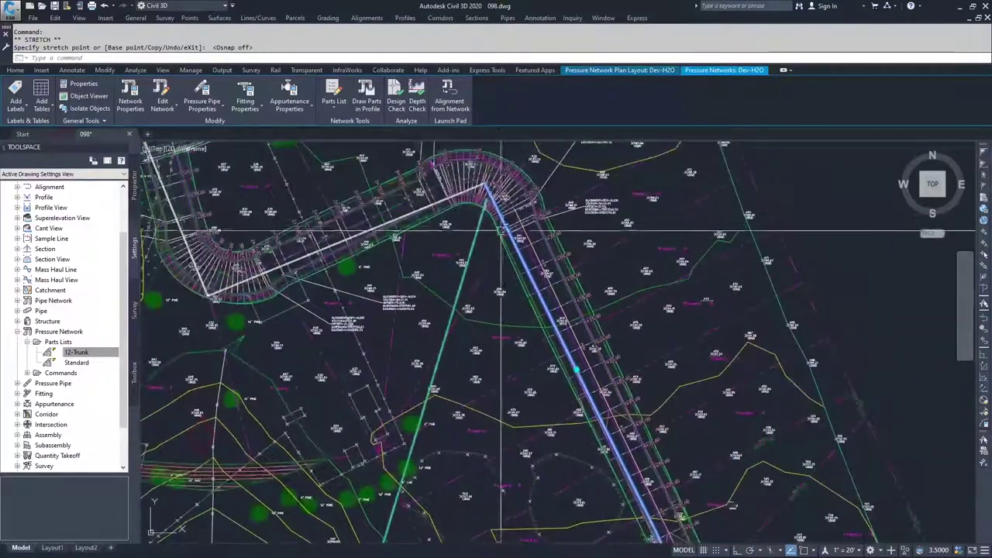
mouse_move(612, 436)
middle_down()
mouse_move(549, 311)
mouse_move(538, 387)
middle_up()
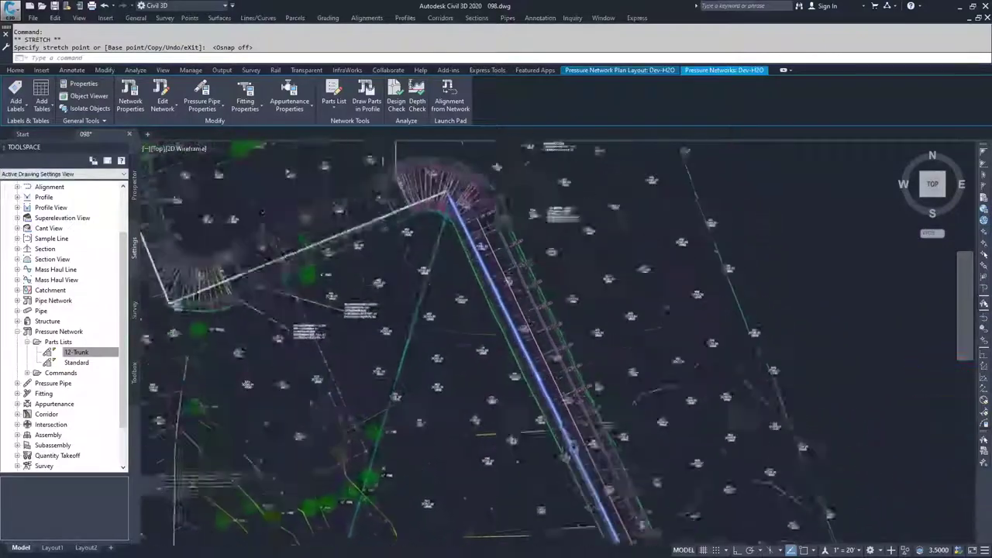
scroll(458, 254, up, 6)
key(Escape)
scroll(458, 254, up, 5)
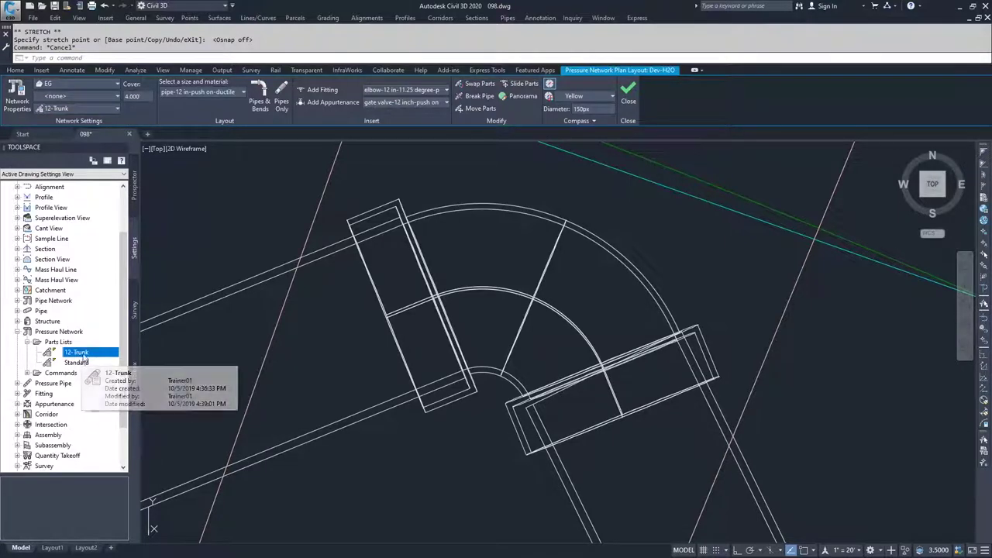
scroll(497, 431, down, 8)
key(Escape)
scroll(497, 432, down, 2)
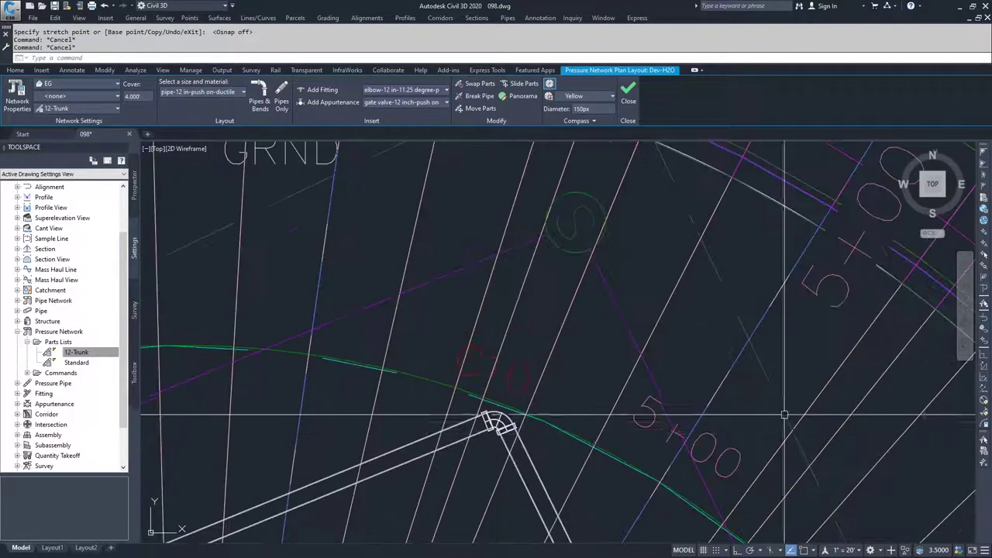